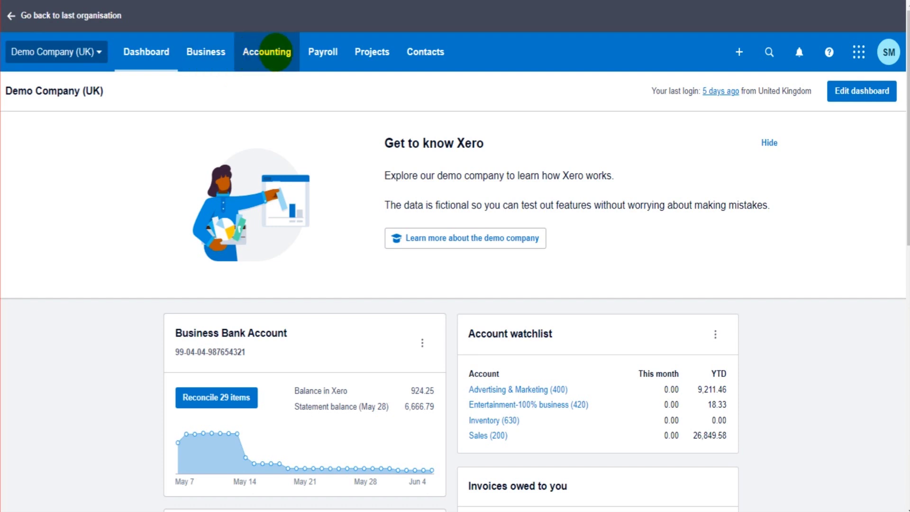
# - Go to Accounting > Bank Accounts and review the Business Bank and Business Savings accounts
pyautogui.click(275, 52)
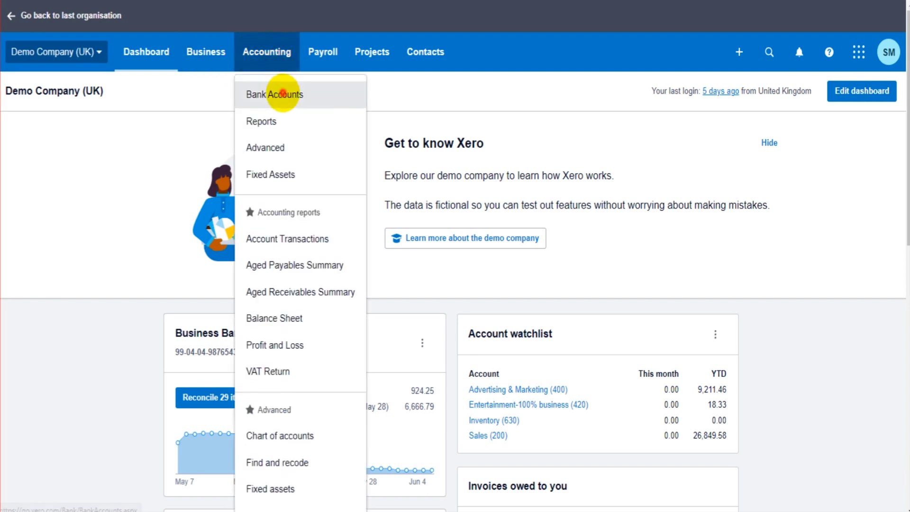
pyautogui.click(283, 92)
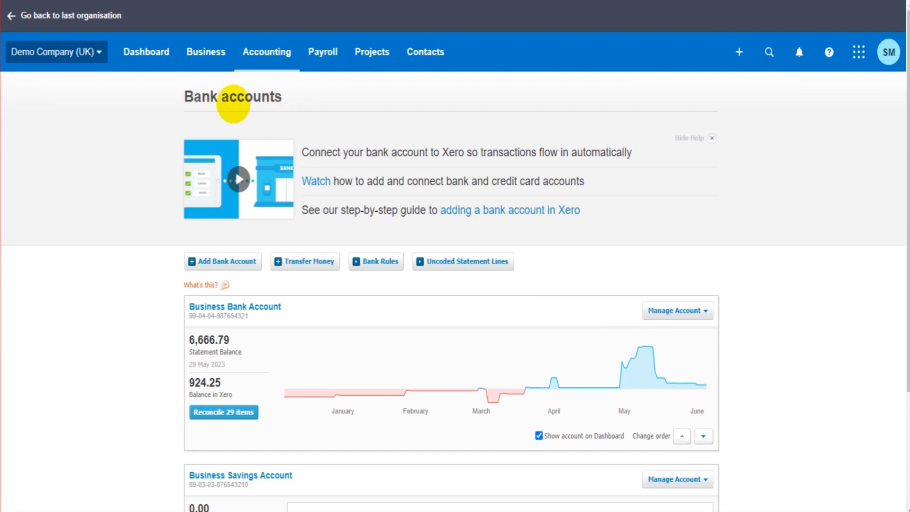
pyautogui.scroll(-3, 112, 254)
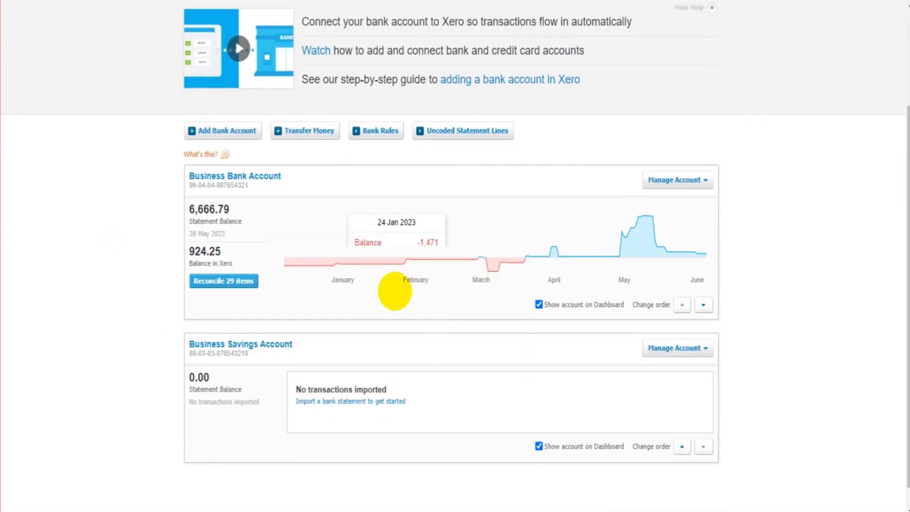
pyautogui.scroll(3, 392, 290)
pyautogui.scroll(-2, 394, 291)
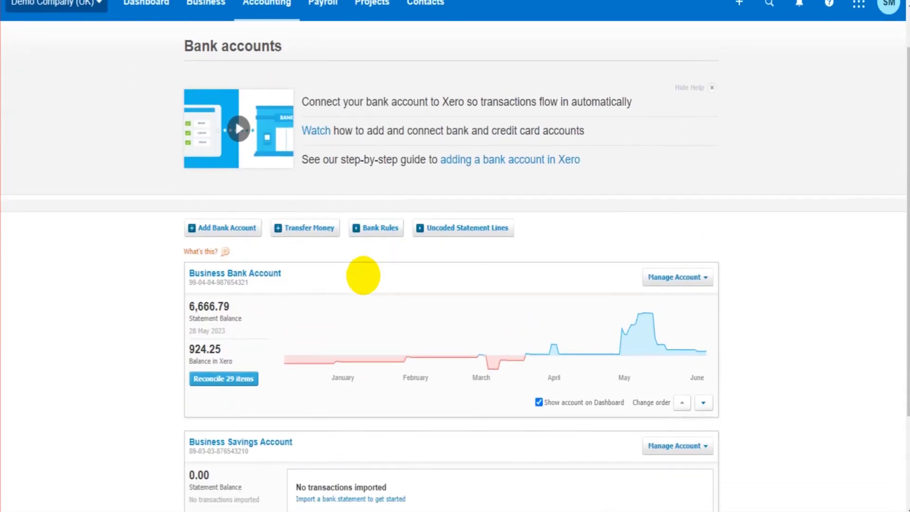
pyautogui.moveTo(306, 321)
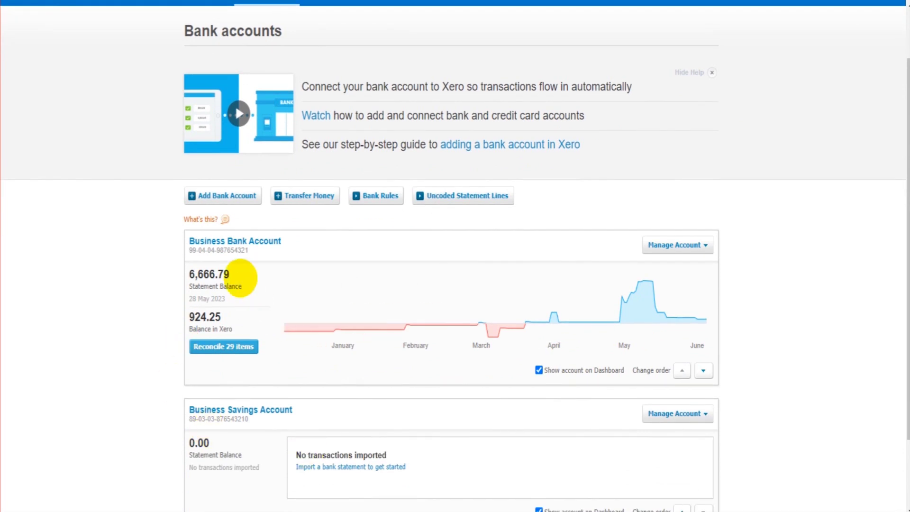
pyautogui.scroll(-2, 208, 303)
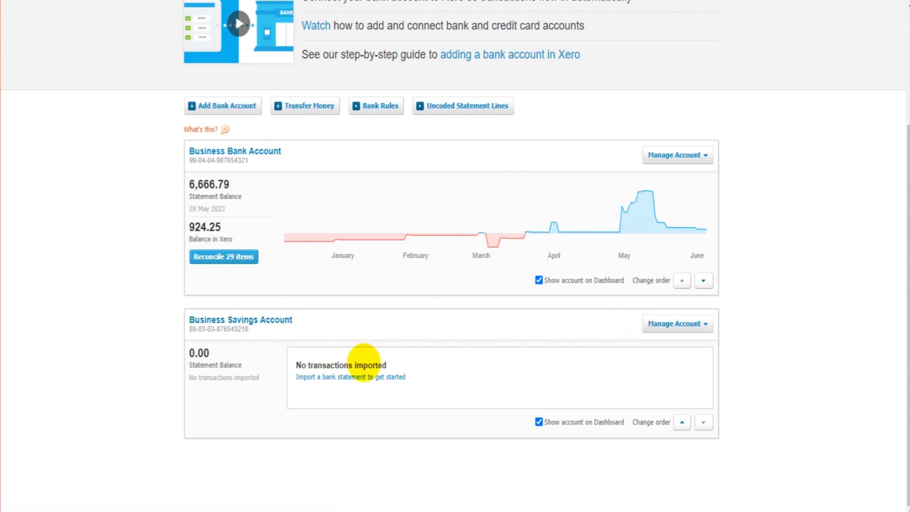
pyautogui.scroll(2, 418, 334)
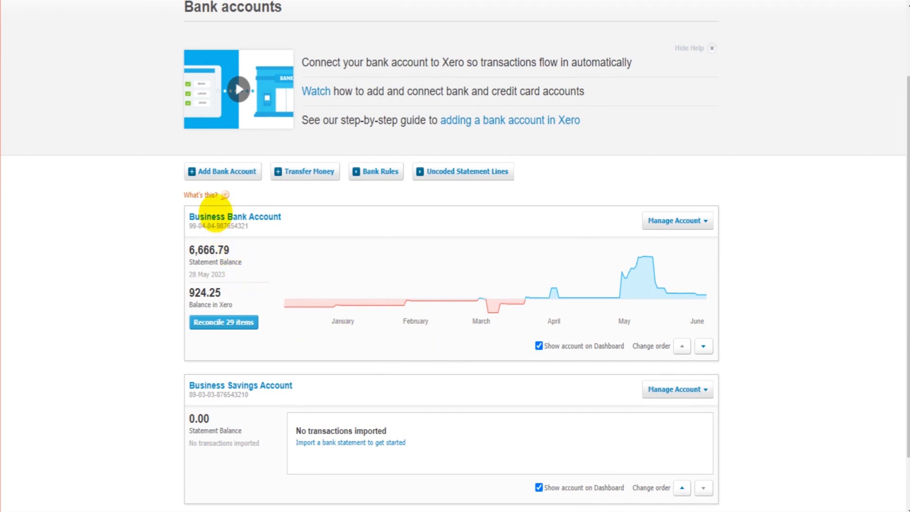
# - Begin adding a bank account and select Lloyds Business (UK) from the popular UK banks
pyautogui.click(222, 174)
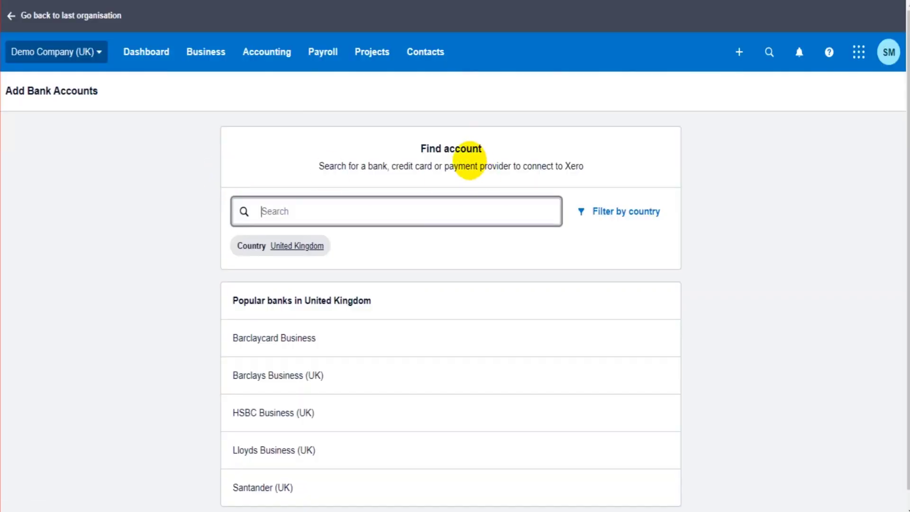
pyautogui.scroll(-1, 392, 225)
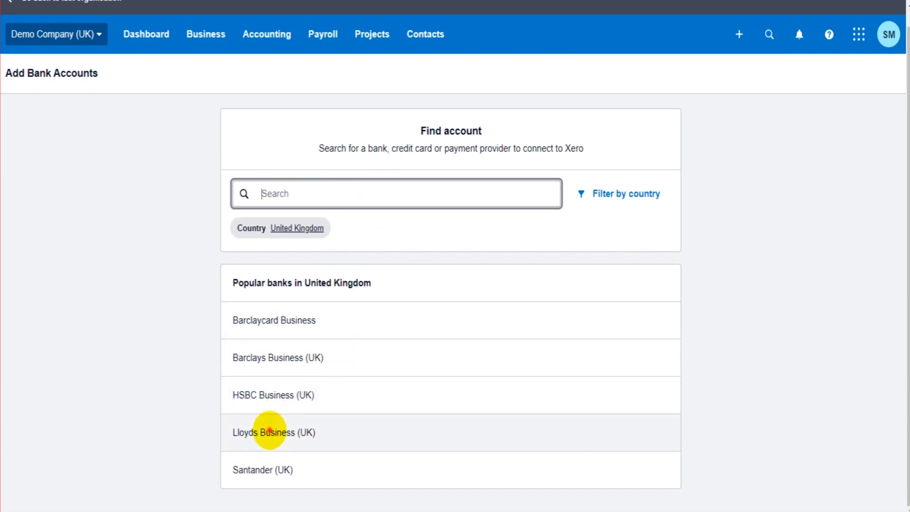
pyautogui.click(269, 431)
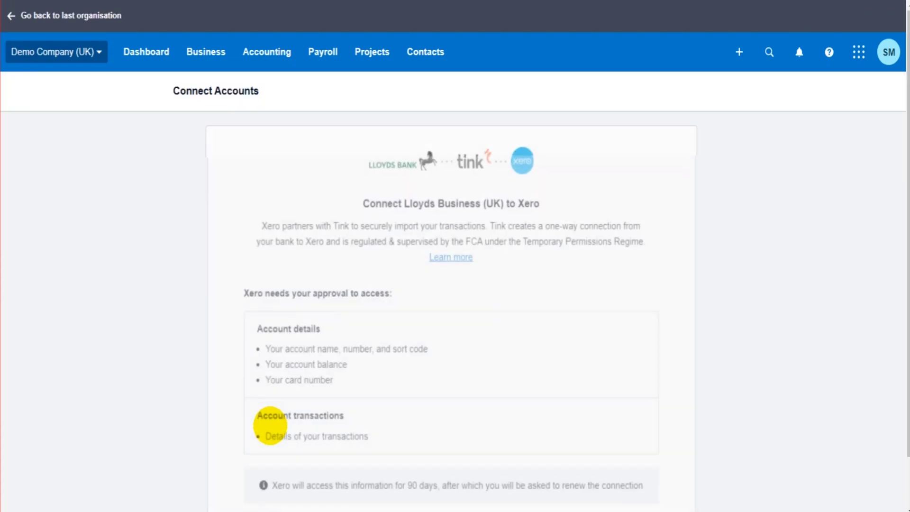
# - Read the Lloyds Business (UK) access approvals, then skip connecting the bank feed
pyautogui.scroll(-2, 404, 272)
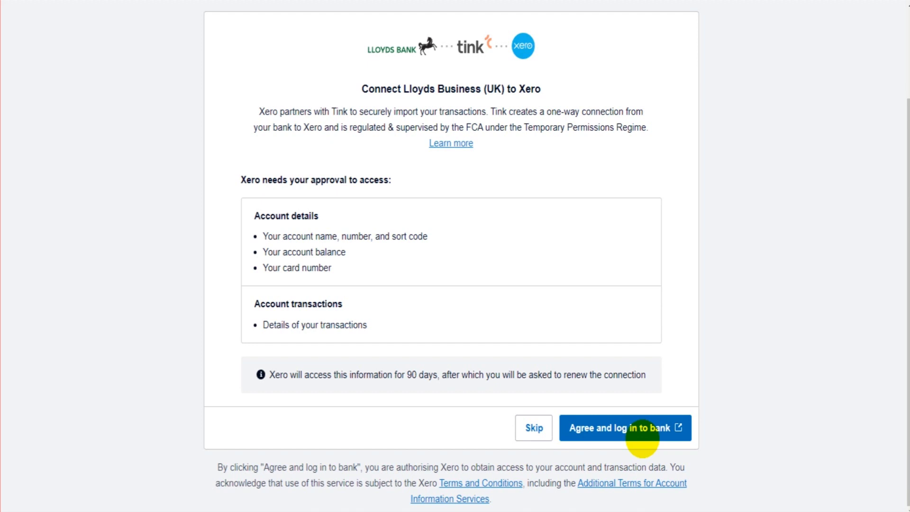
pyautogui.scroll(3, 642, 438)
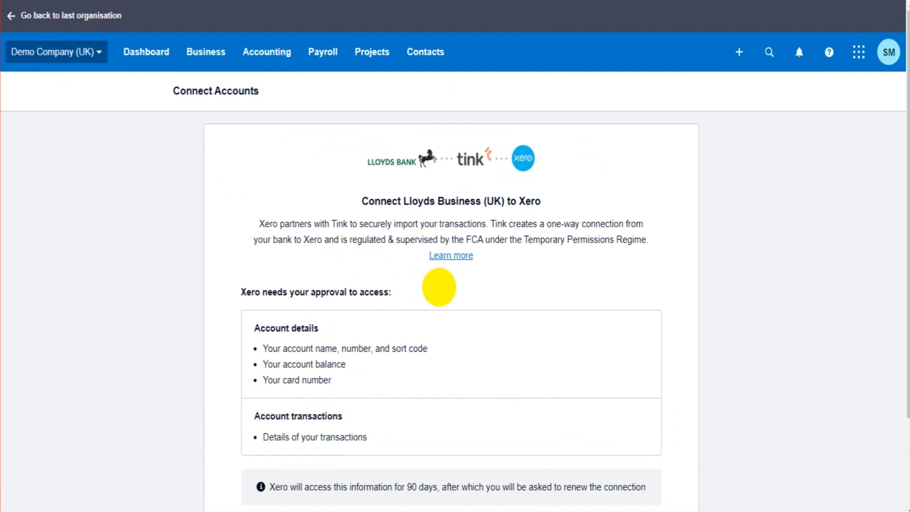
pyautogui.scroll(-3, 484, 325)
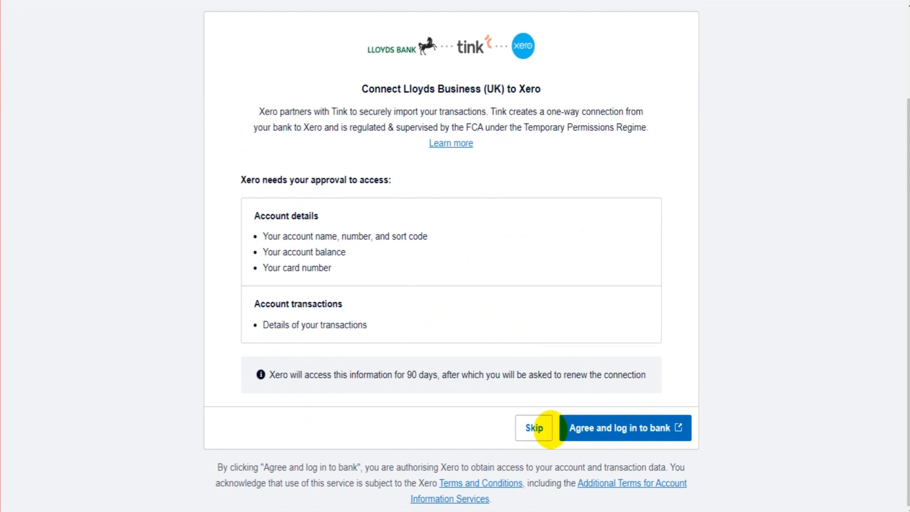
pyautogui.click(540, 430)
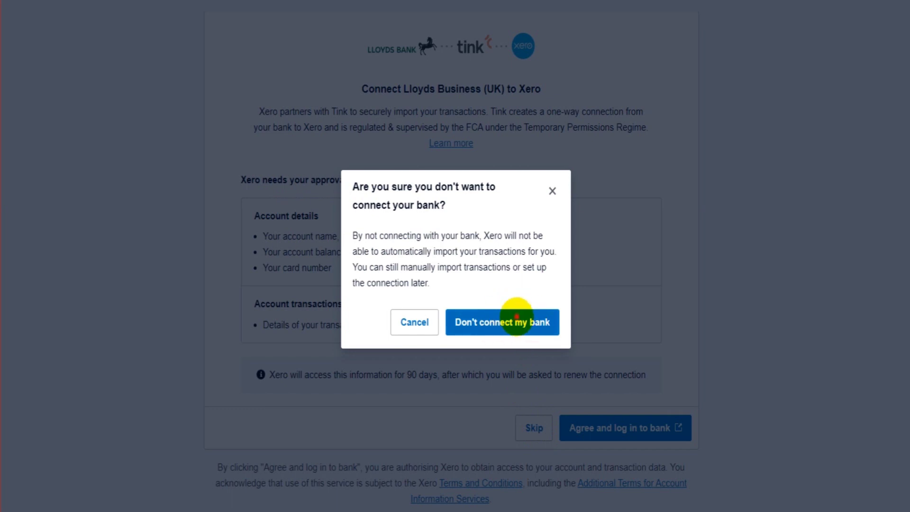
# - Confirm adding without a bank connection, name it 'Lloyds Current Account' with type Everyday
pyautogui.click(517, 317)
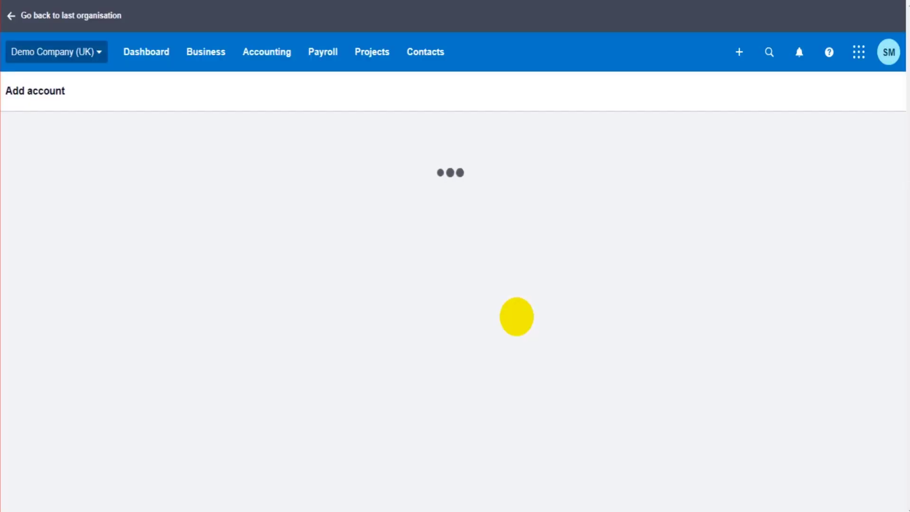
pyautogui.click(533, 218)
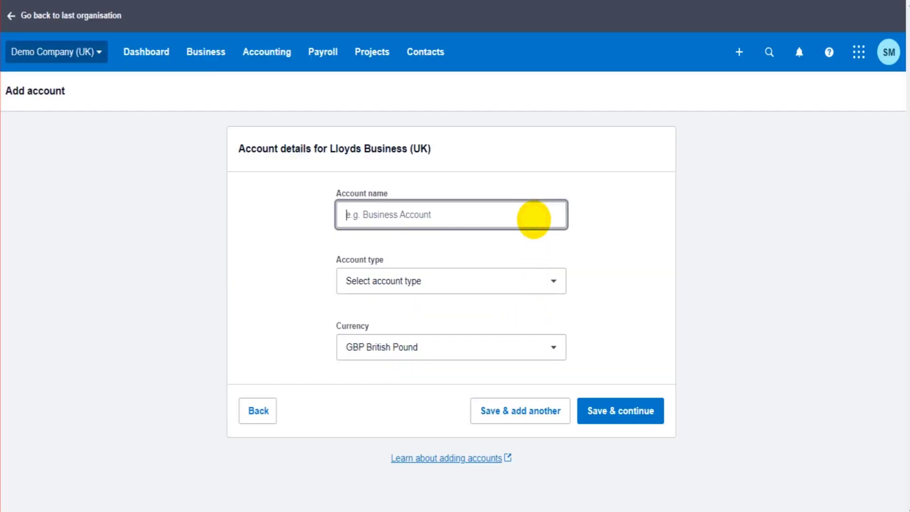
pyautogui.write('Ll')
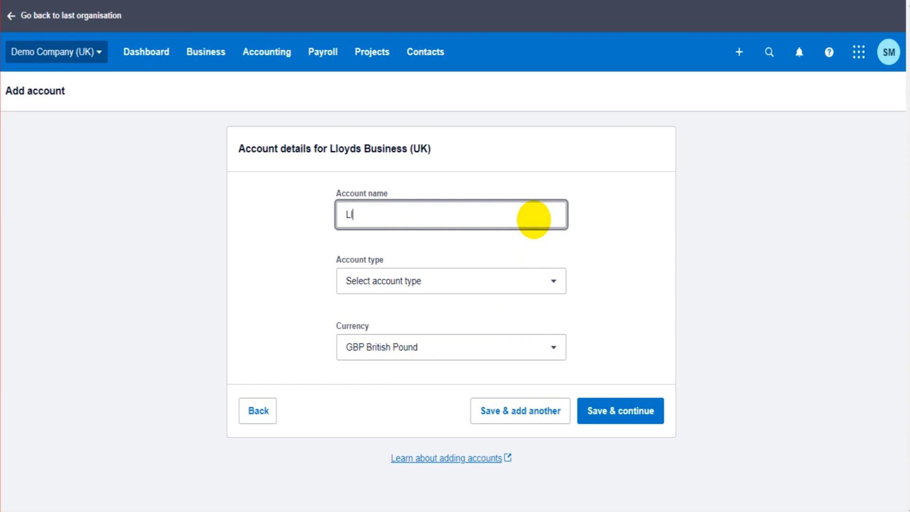
pyautogui.write('oyds Current Account')
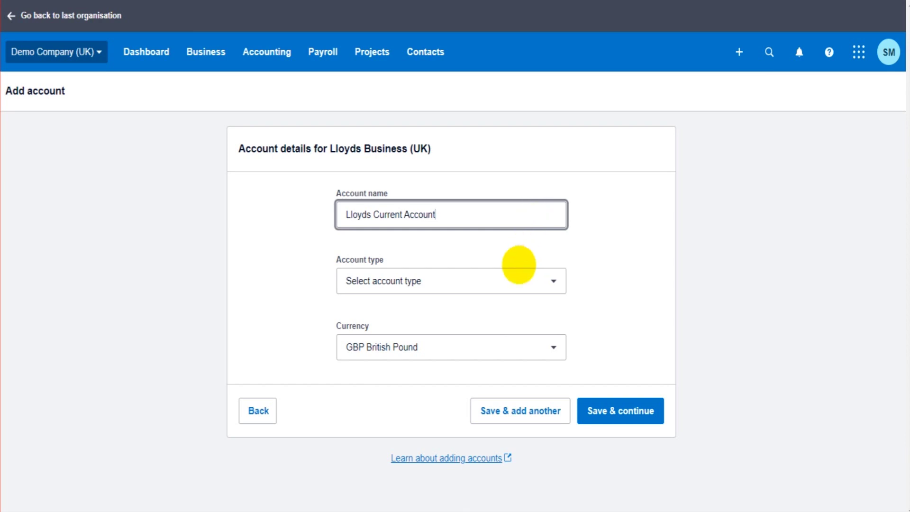
pyautogui.click(517, 278)
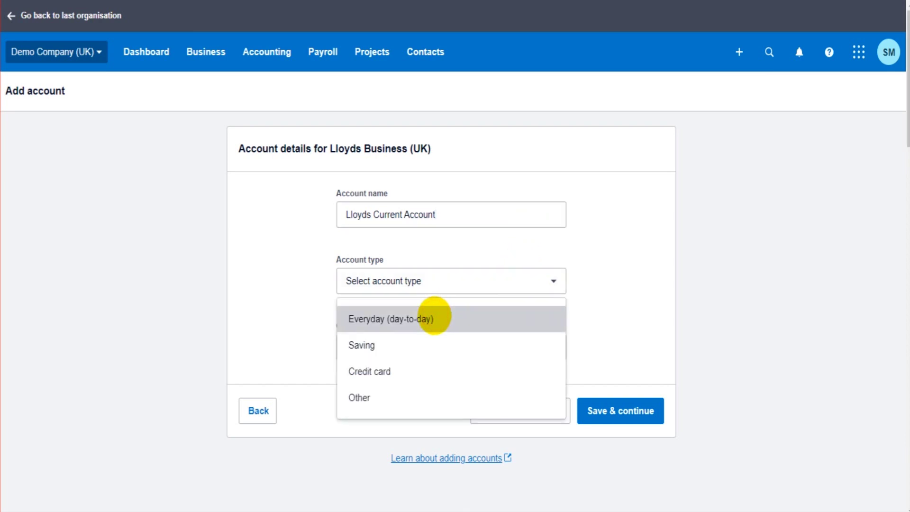
pyautogui.click(434, 317)
# - Enter the sort code and account number, keep GBP British Pound currency, and save
pyautogui.click(362, 348)
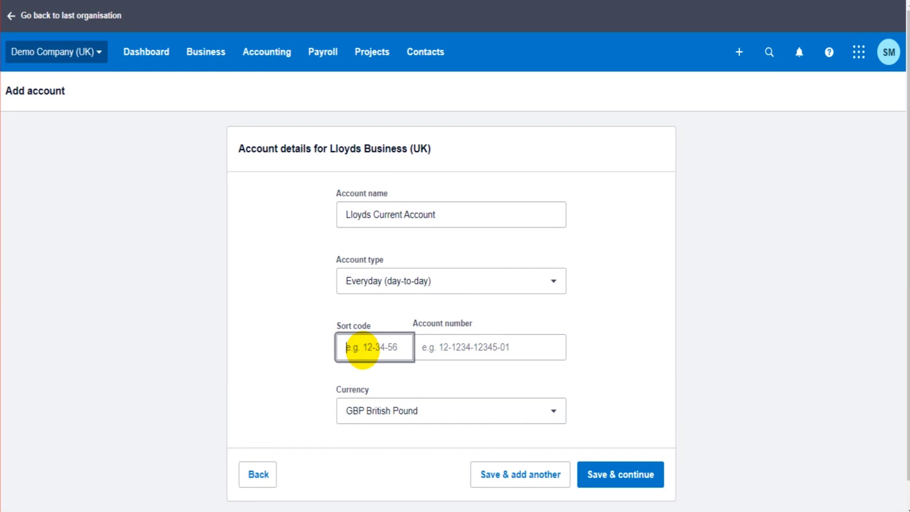
pyautogui.write('00-00-00')
pyautogui.press('Tab')
pyautogui.write('12')
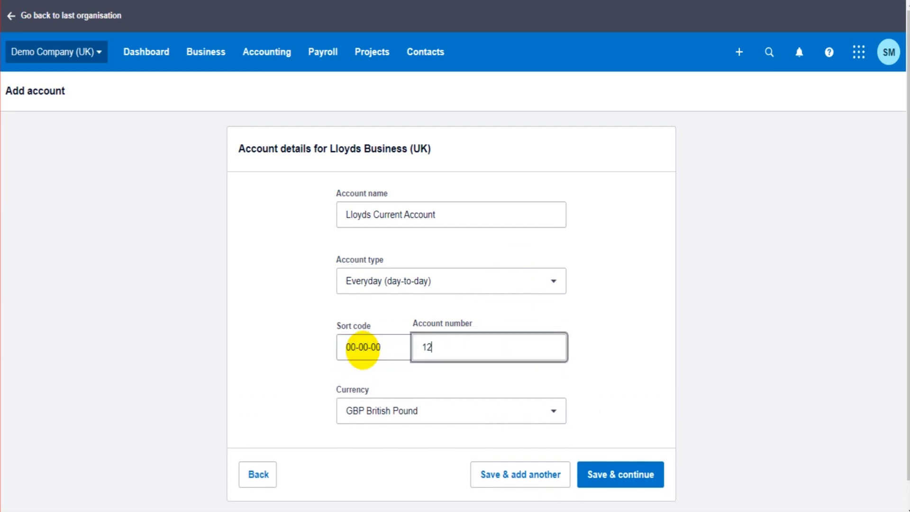
pyautogui.write('345678')
pyautogui.press('Tab')
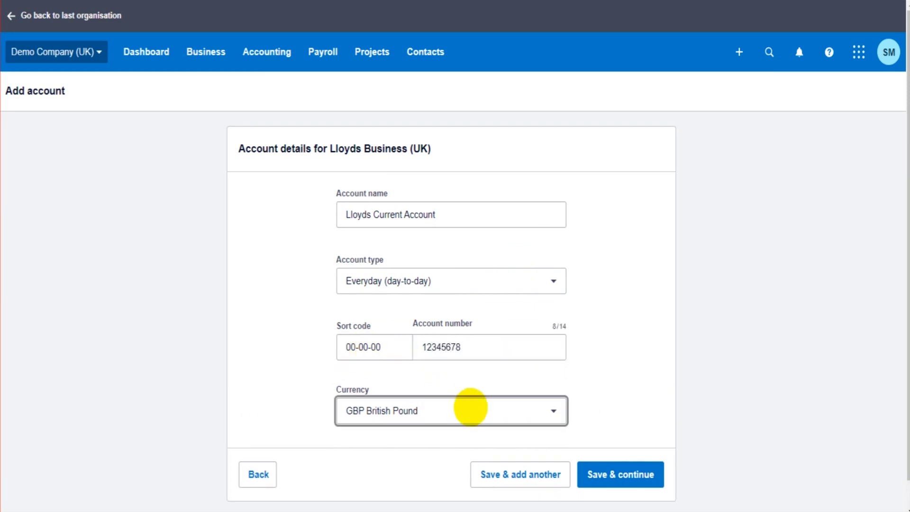
pyautogui.scroll(-1, 659, 384)
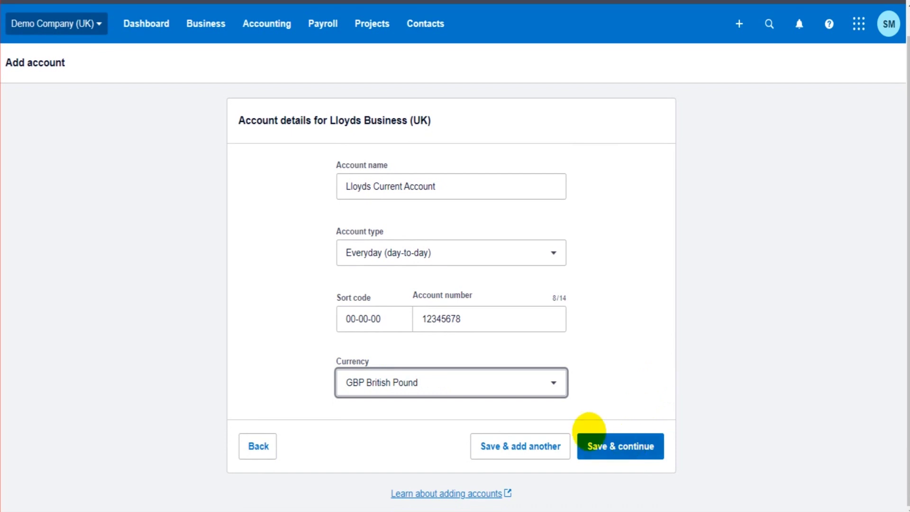
pyautogui.click(553, 382)
pyautogui.click(609, 375)
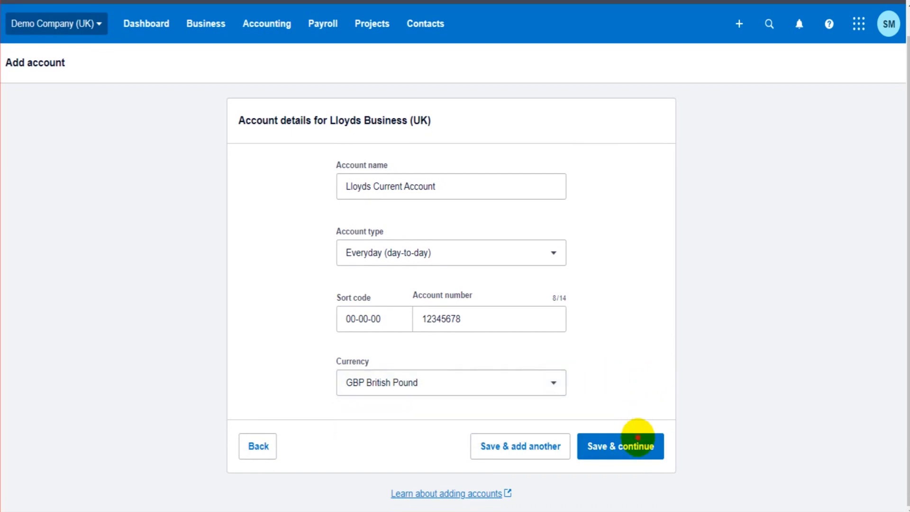
pyautogui.click(636, 437)
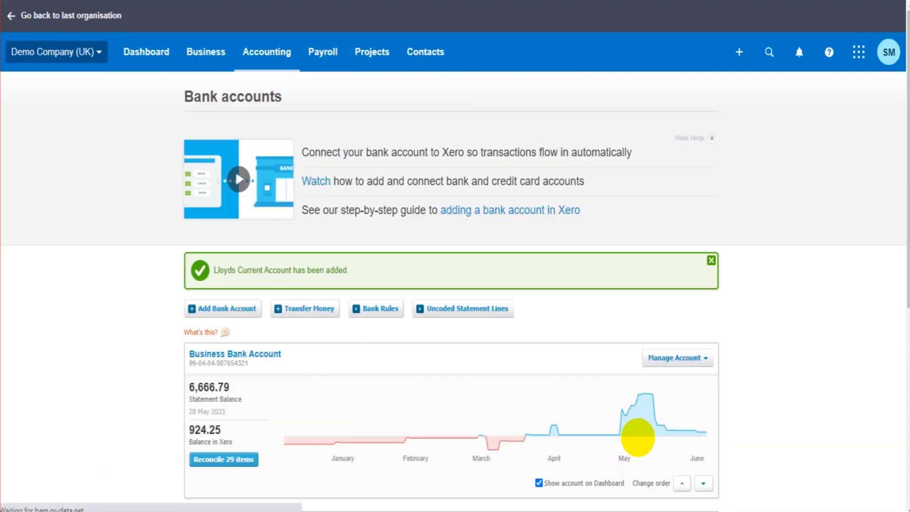
# - Find the Lloyds Current Account card with its 0.00 balance and open its Manage Account dropdown
pyautogui.scroll(-3, 510, 235)
pyautogui.scroll(-4, 510, 235)
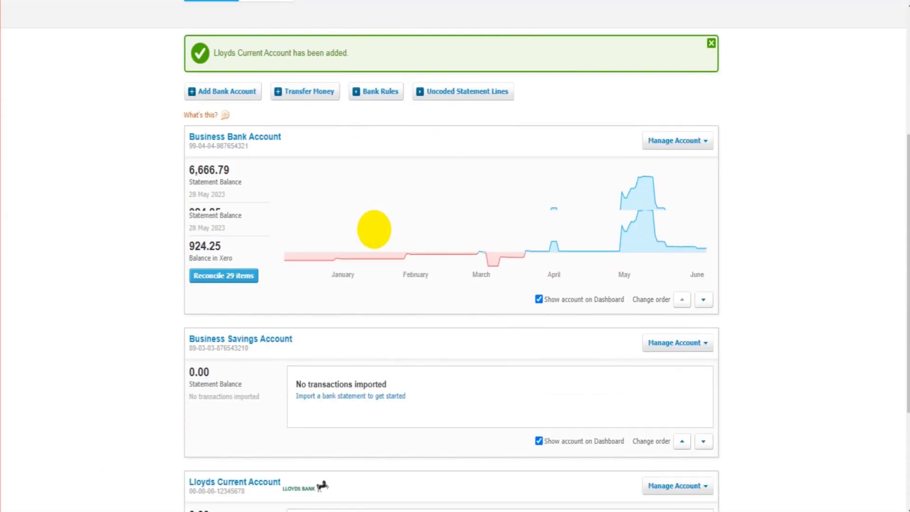
pyautogui.scroll(3, 372, 229)
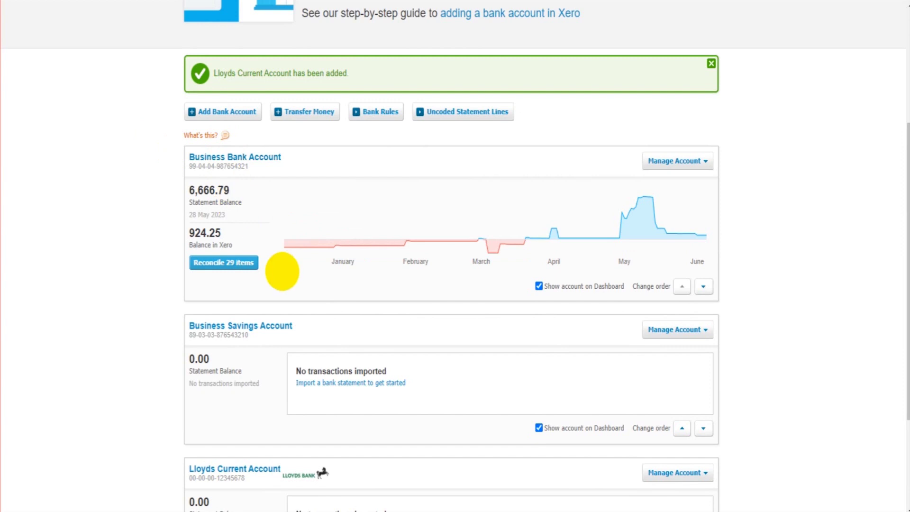
pyautogui.scroll(-3, 280, 268)
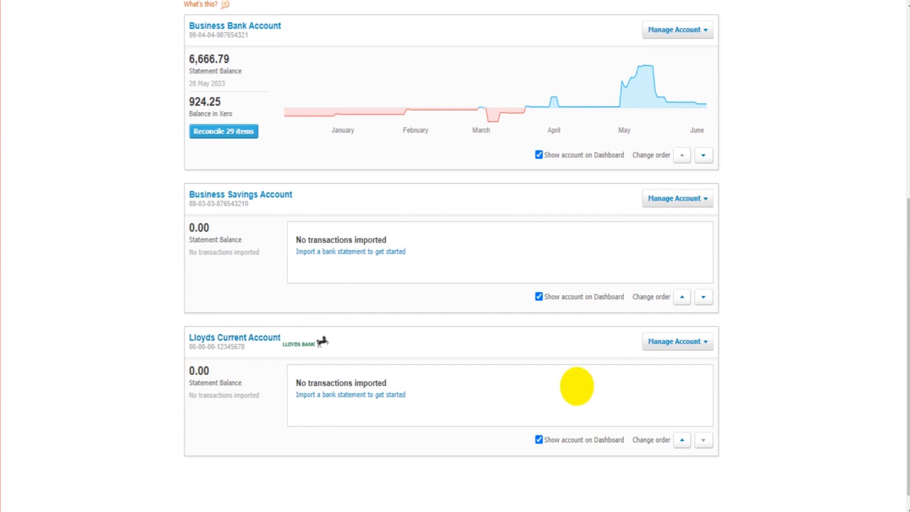
pyautogui.click(700, 342)
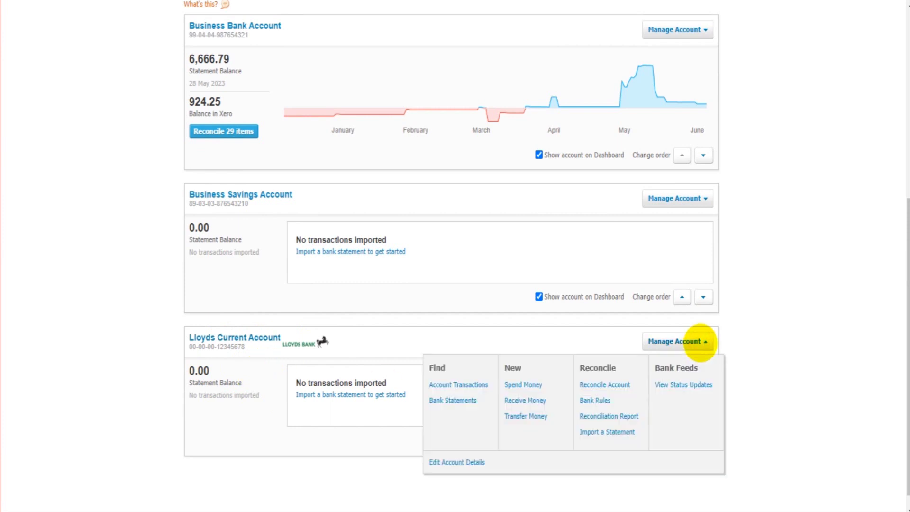
pyautogui.click(442, 462)
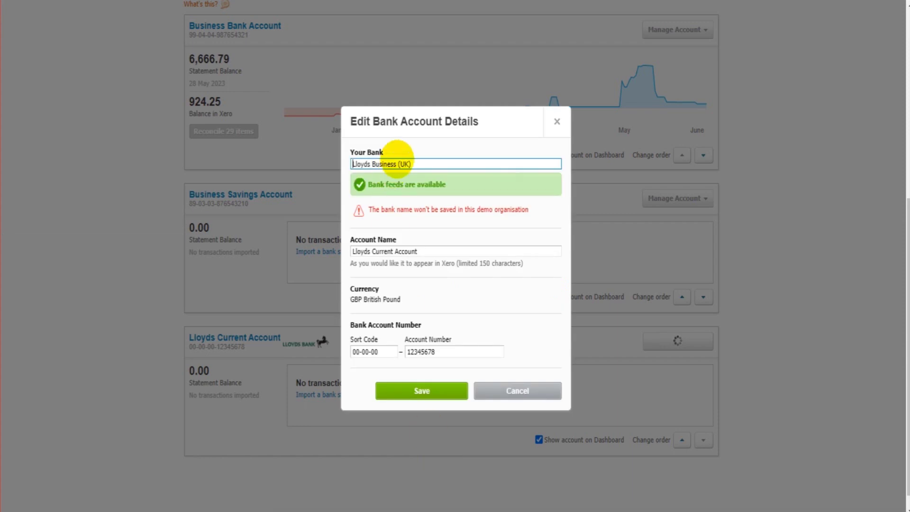
pyautogui.tripleClick(402, 251)
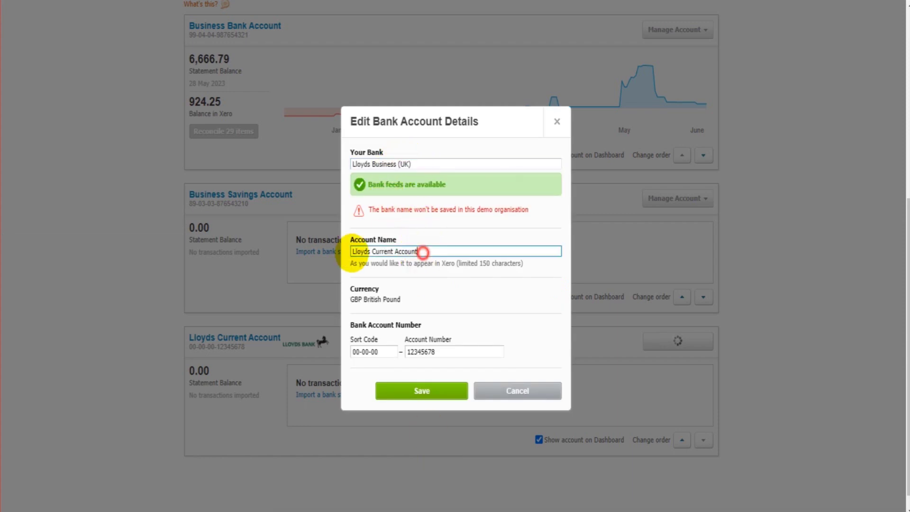
pyautogui.click(429, 163)
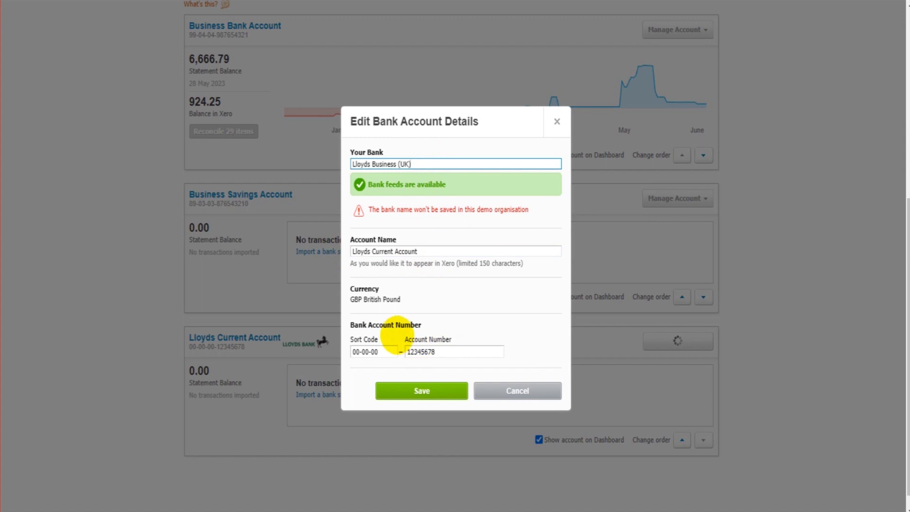
pyautogui.click(455, 351)
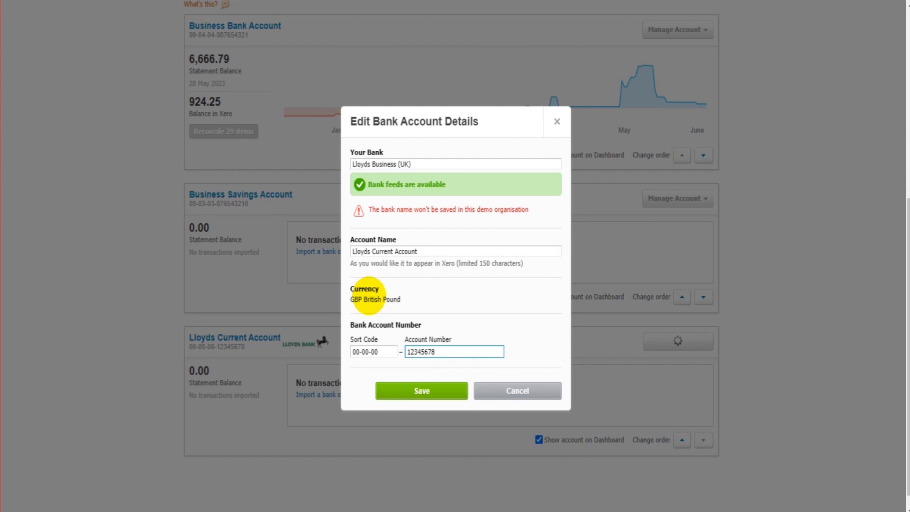
pyautogui.click(556, 121)
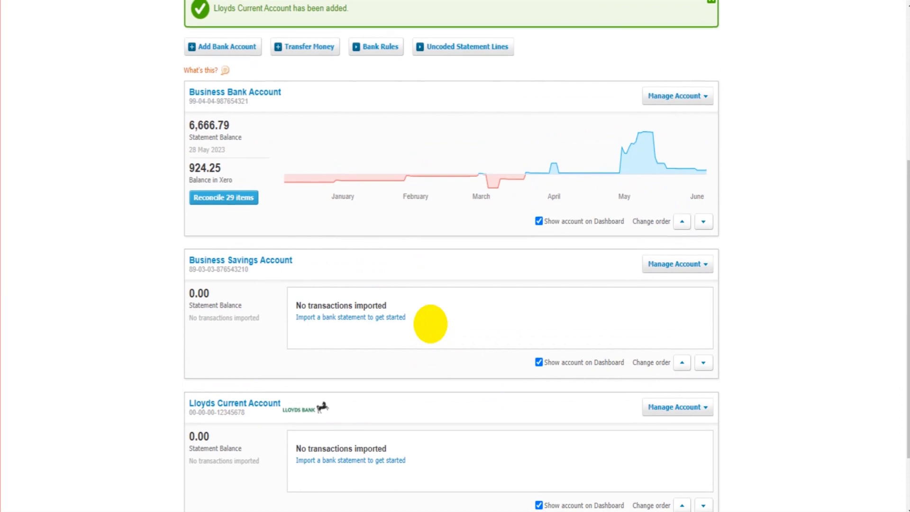
pyautogui.scroll(-3, 433, 327)
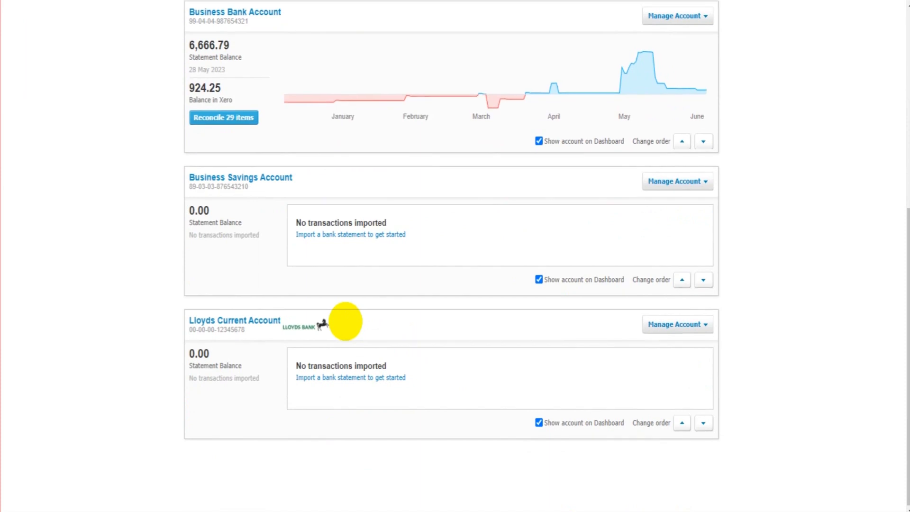
pyautogui.scroll(3, 345, 319)
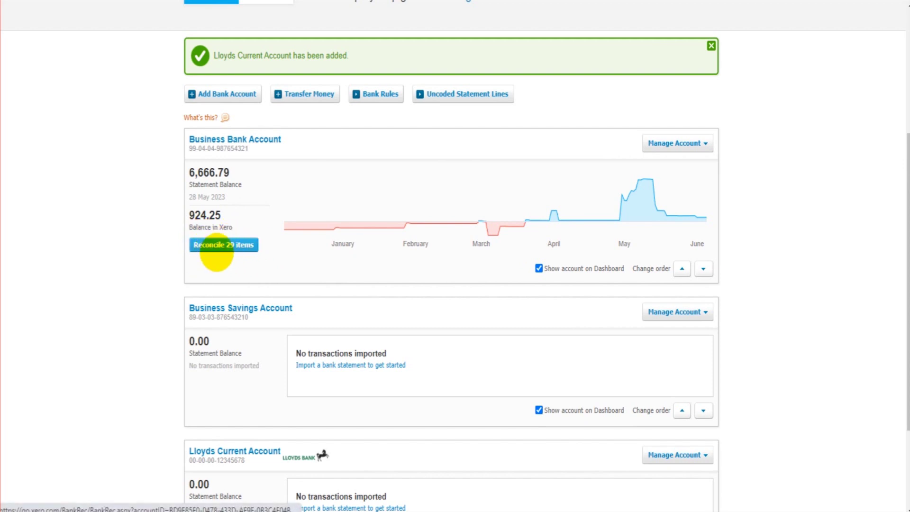
pyautogui.scroll(-1, 233, 297)
pyautogui.scroll(-1, 233, 298)
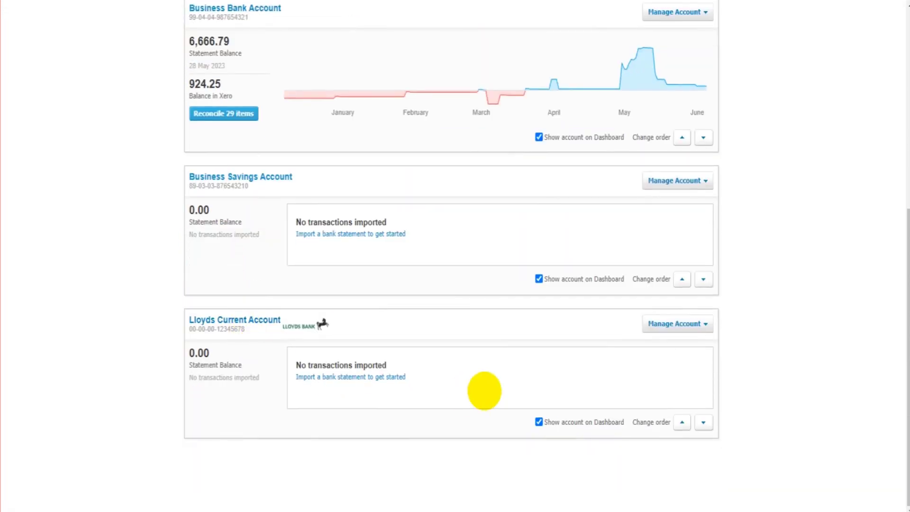
pyautogui.scroll(3, 305, 383)
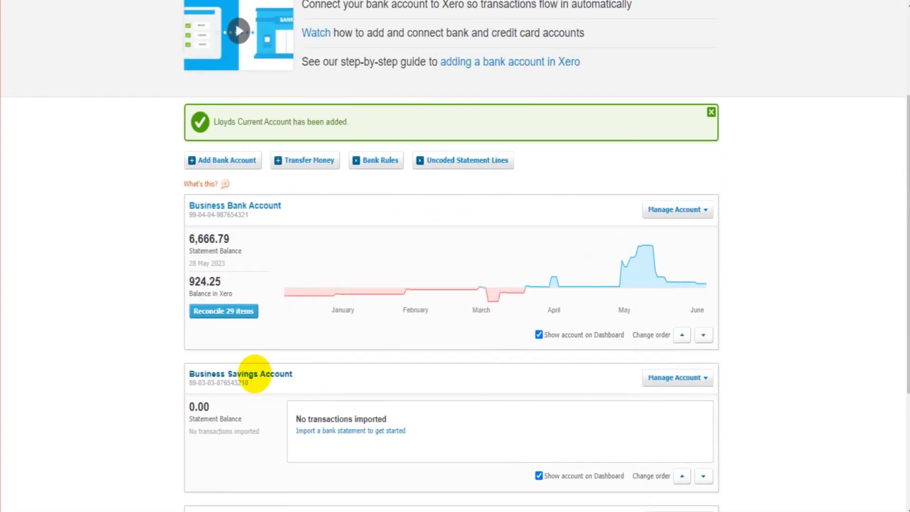
pyautogui.scroll(1, 253, 373)
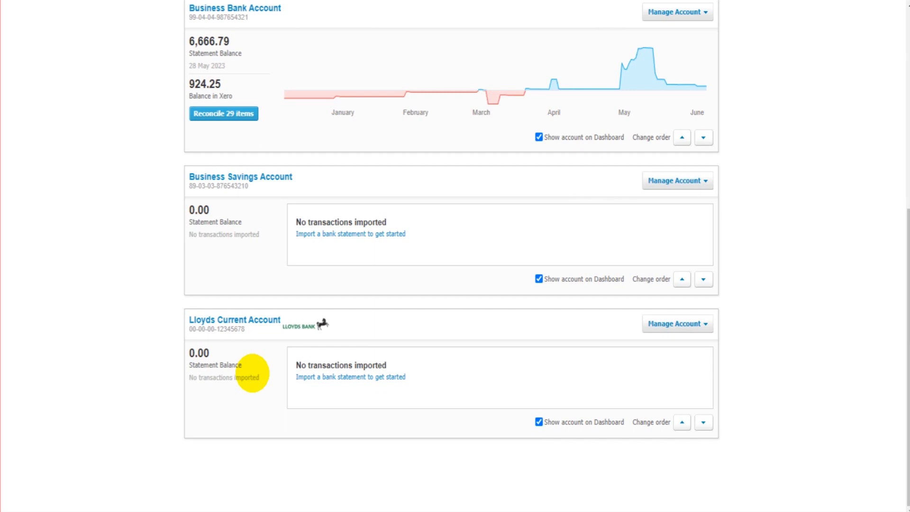
pyautogui.scroll(4, 251, 372)
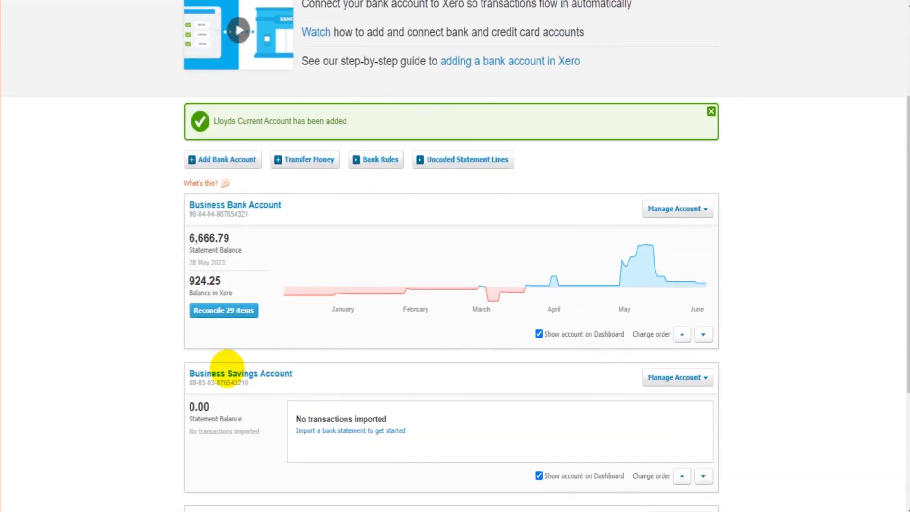